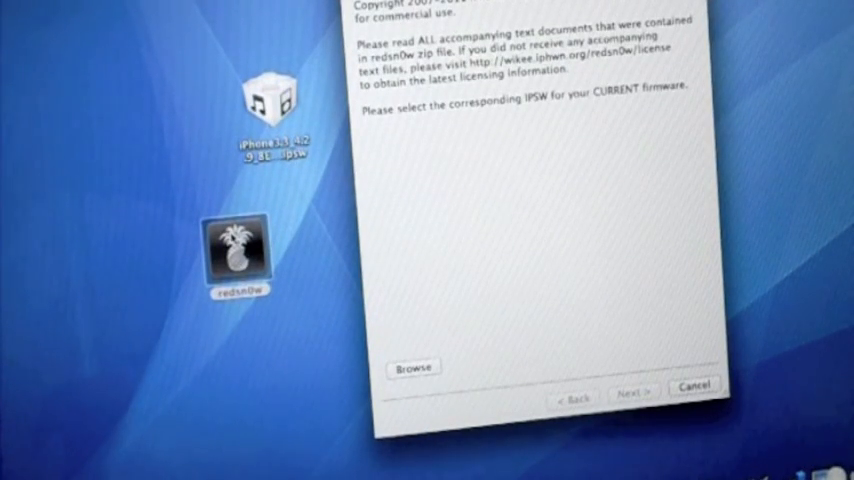
Load the iPhone3,3 4.2.9 IPSW and proceed so redsn0w prepares the jailbreak data
click(413, 368)
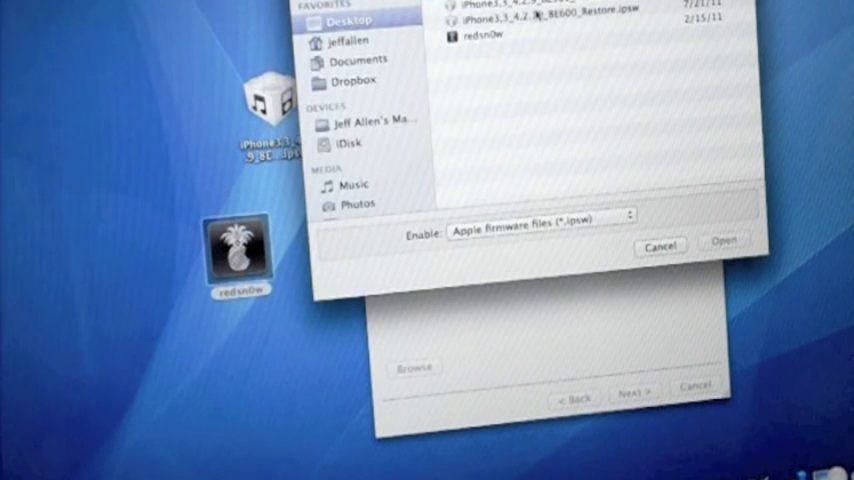
click(537, 5)
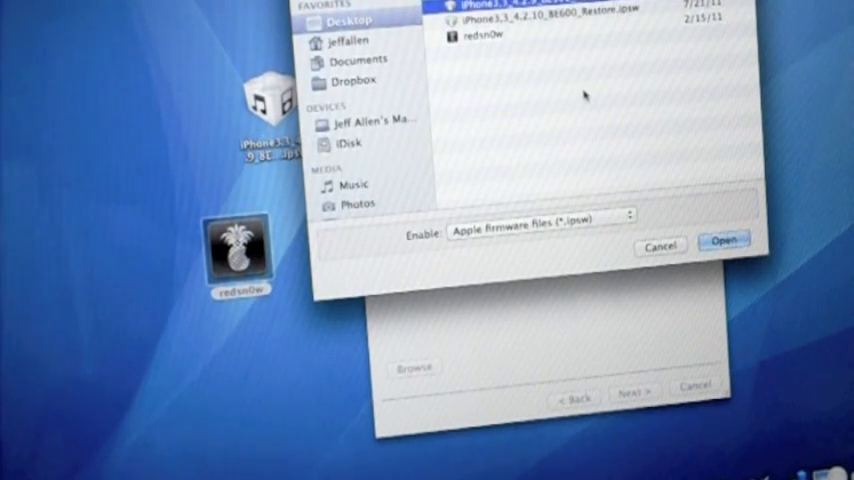
click(722, 242)
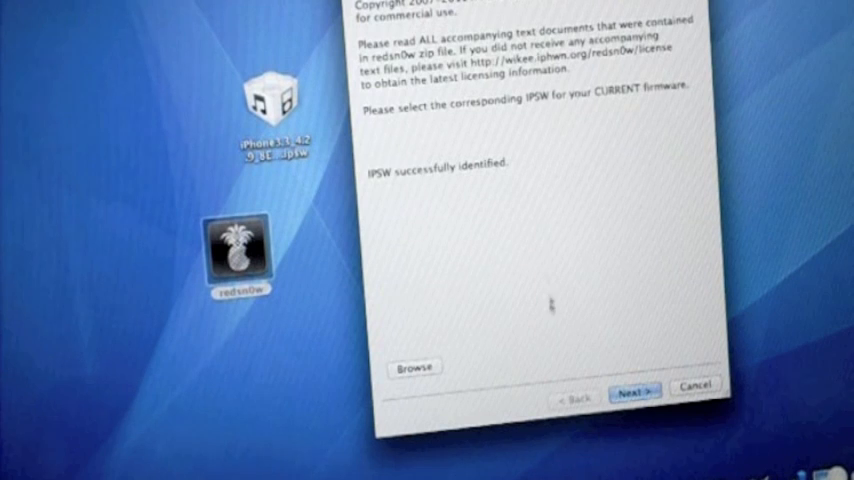
click(634, 392)
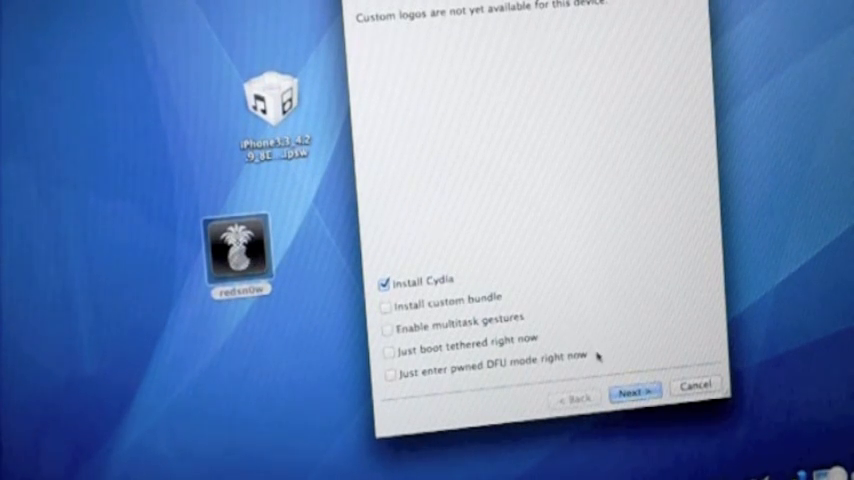
Continue with Install Cydia through the power-off page, then cancel at the DFU steps
click(625, 394)
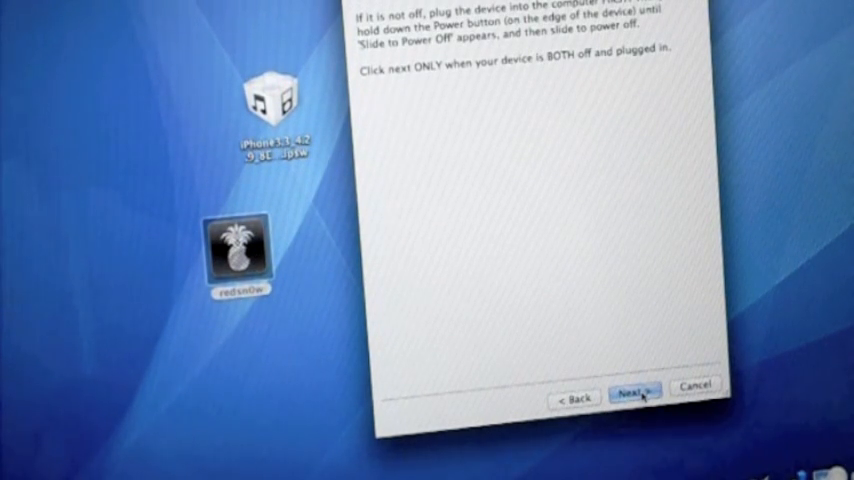
click(640, 396)
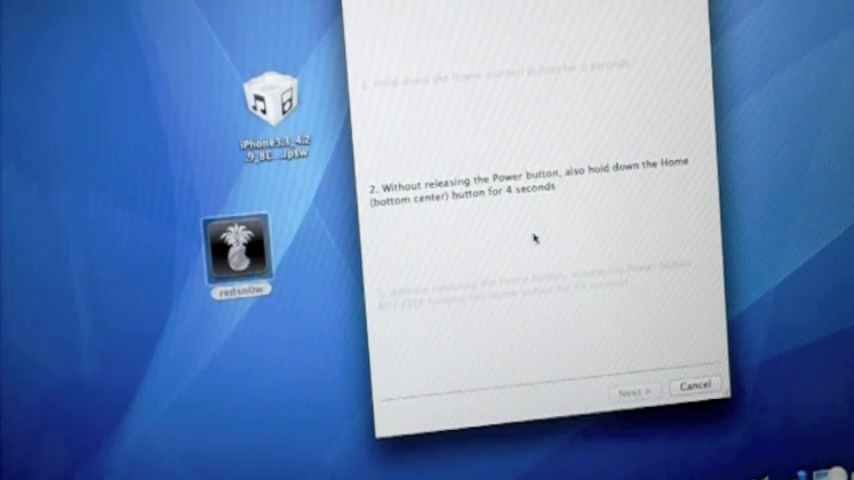
click(690, 390)
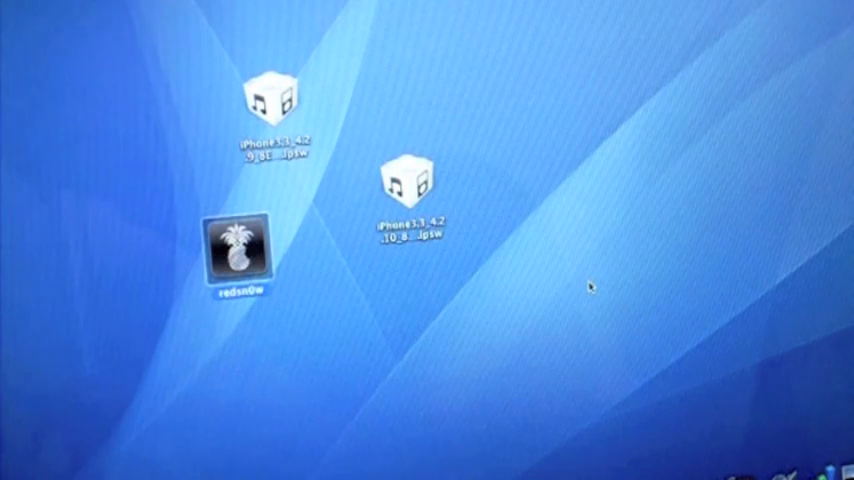
click(258, 256)
Relaunch redsn0w, load the 4.2.9 IPSW again and proceed to the jailbreak options
double_click(258, 256)
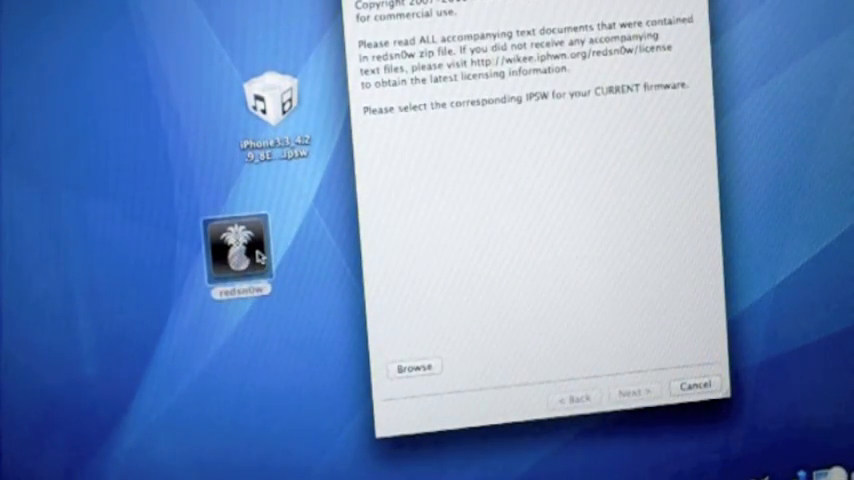
click(405, 372)
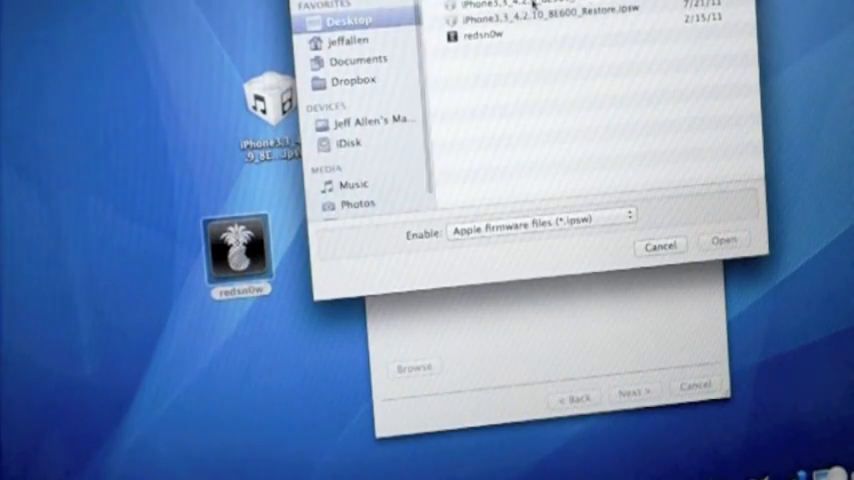
click(722, 241)
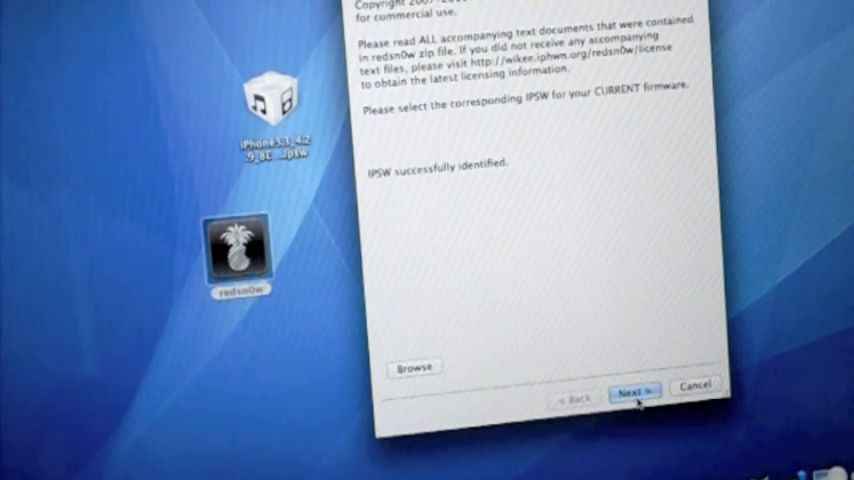
click(634, 392)
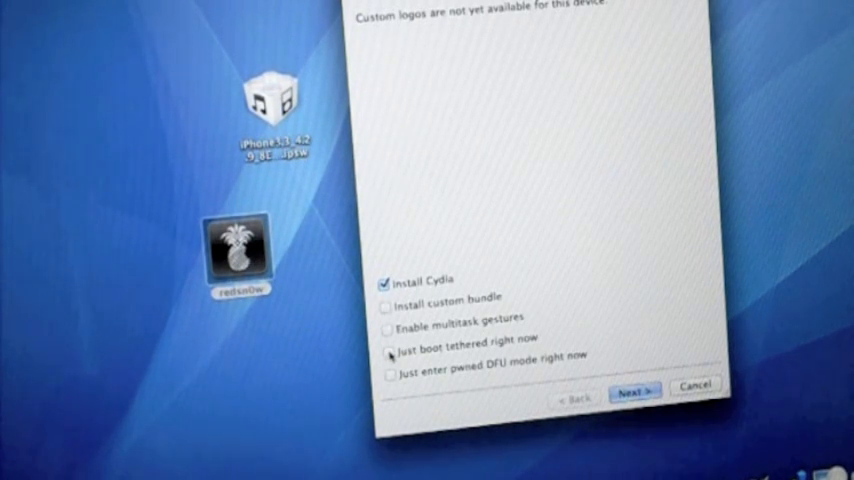
Select Just boot tethered right now, reach the power-off page, then cancel out of redsn0w
click(390, 352)
click(640, 392)
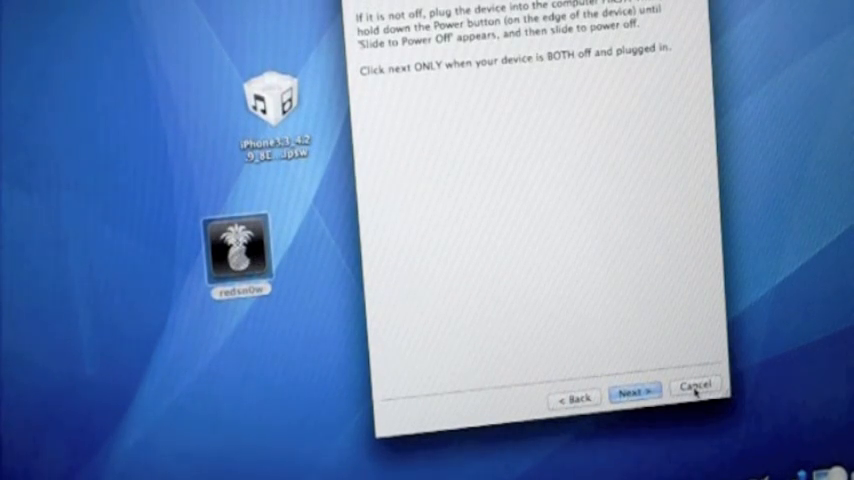
click(696, 390)
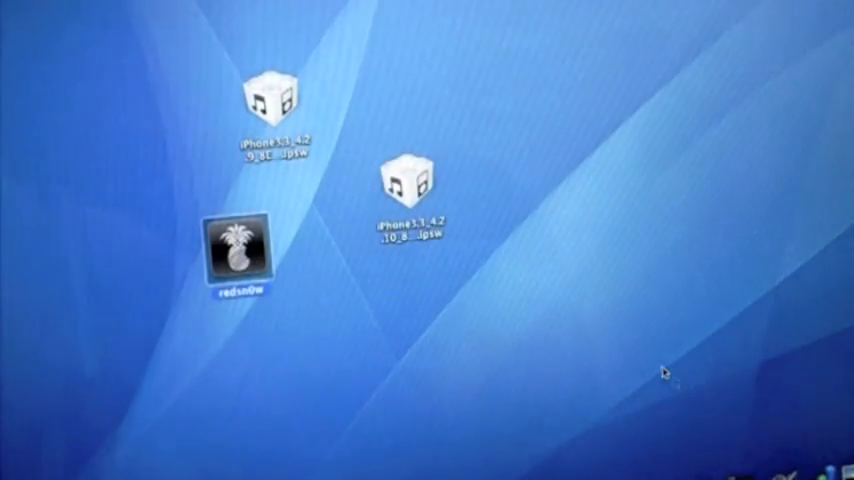